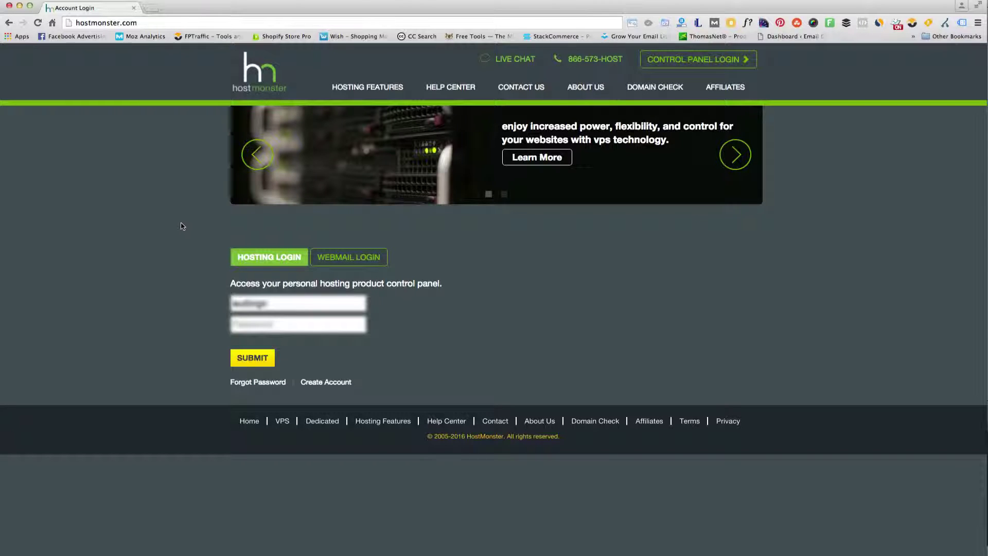
Paste the account password into the Hosting Login password field.
click(257, 327)
key(ctrl+v)
Log in and scroll the cPanel home page down to the files section.
click(253, 359)
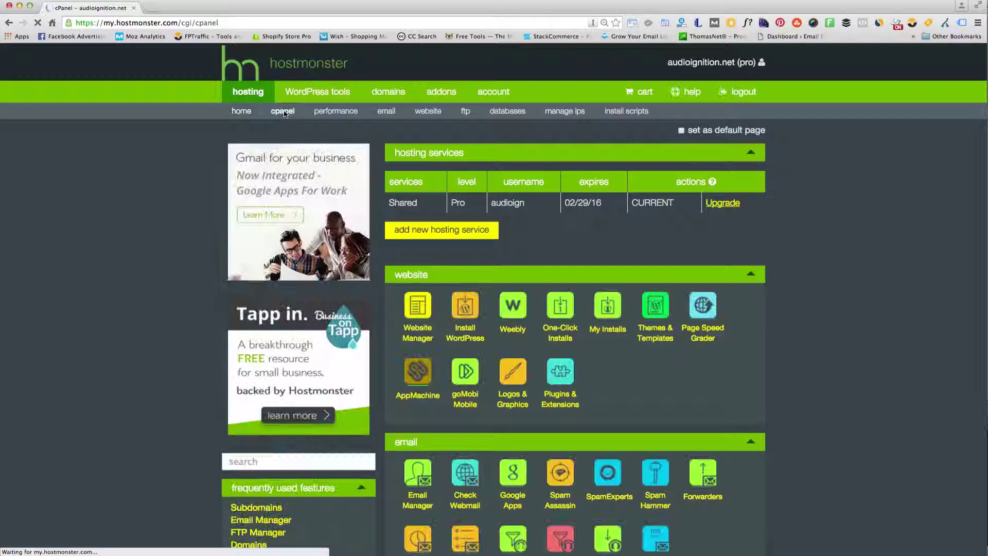
scroll(739, 338, down, 1)
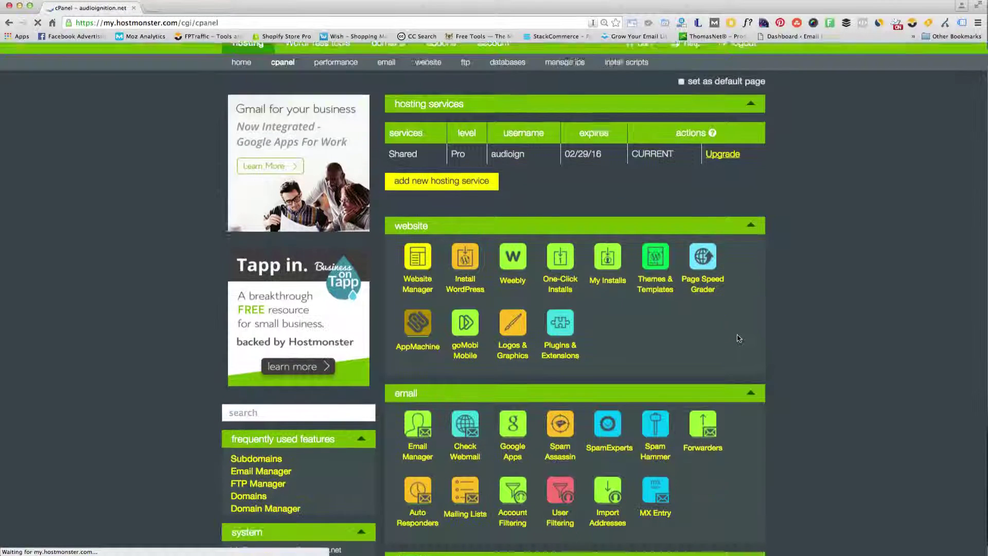
scroll(739, 338, down, 4)
scroll(563, 252, down, 3)
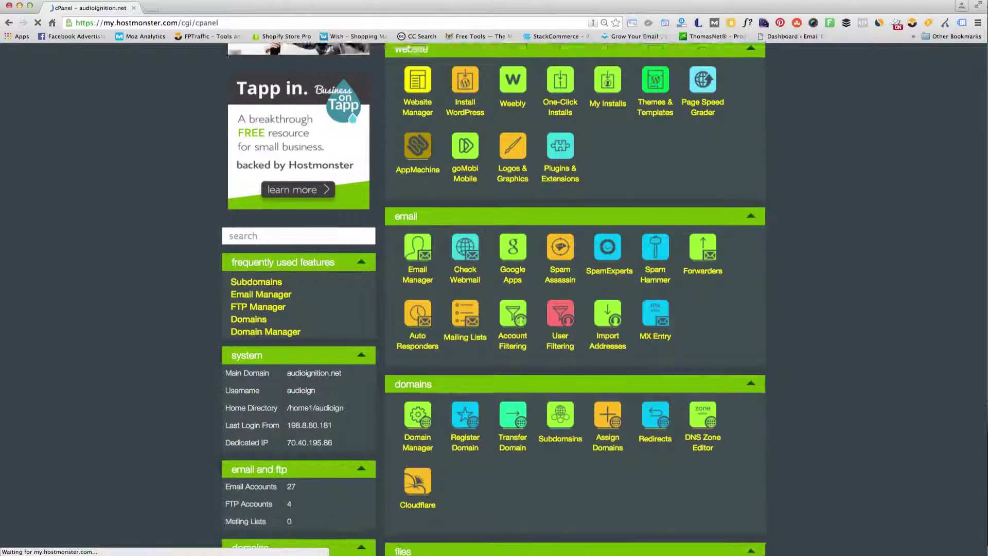
scroll(444, 366, down, 3)
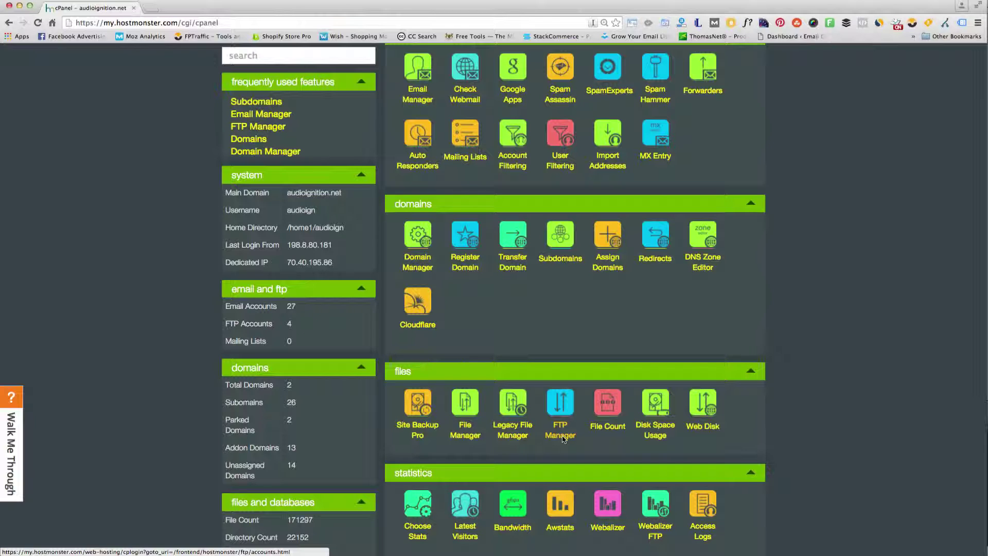
Open FTP Manager and scroll down to the Special FTP Accounts table.
click(563, 438)
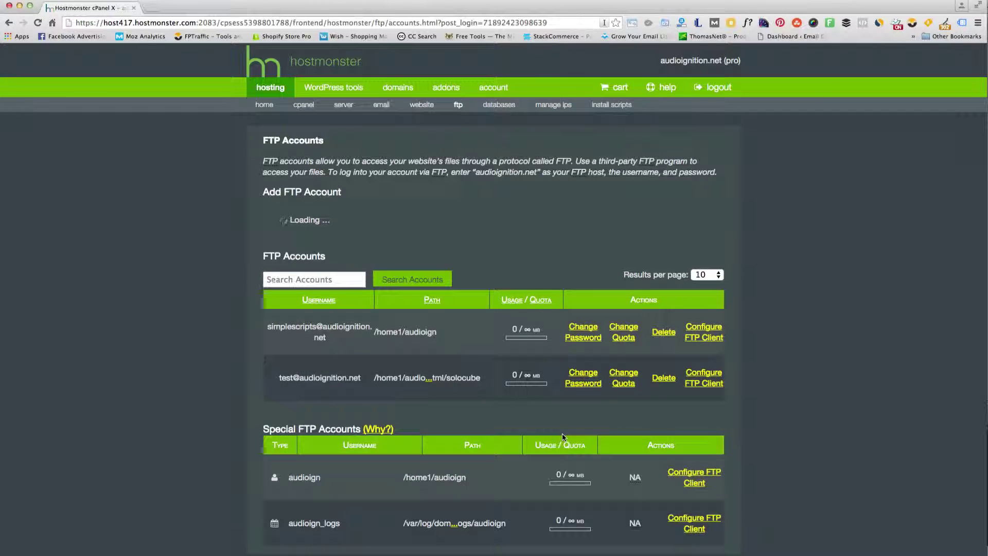
scroll(787, 422, down, 1)
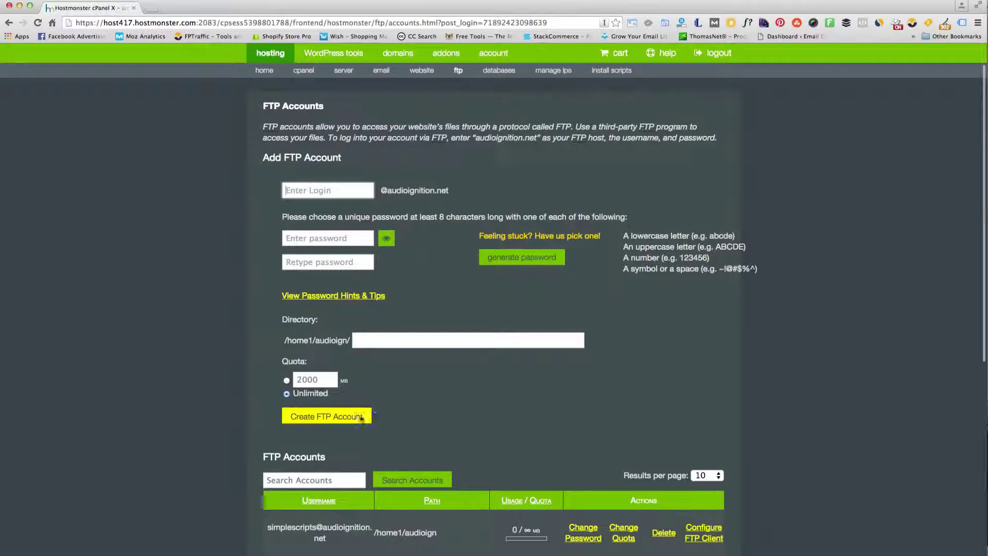
scroll(500, 416, down, 3)
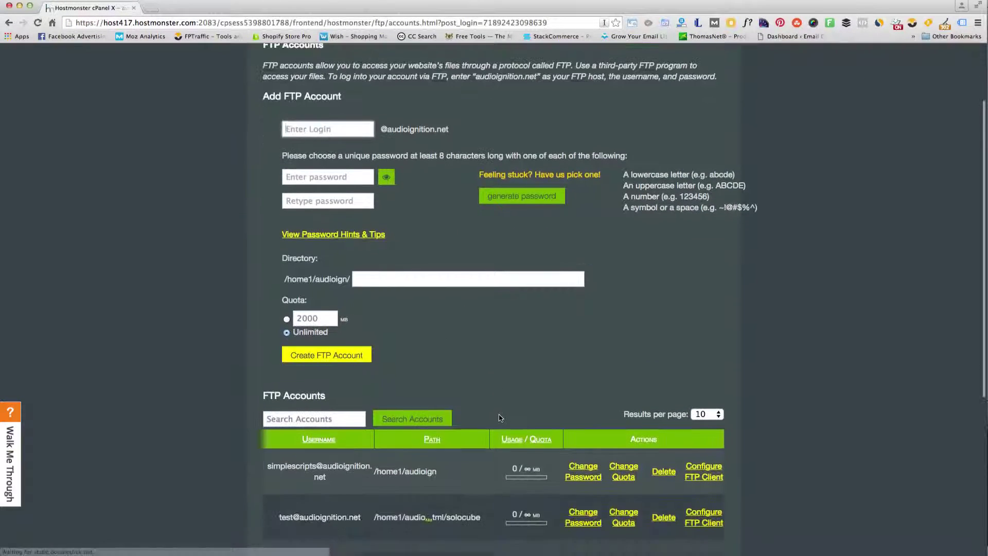
scroll(499, 417, down, 2)
scroll(498, 417, down, 1)
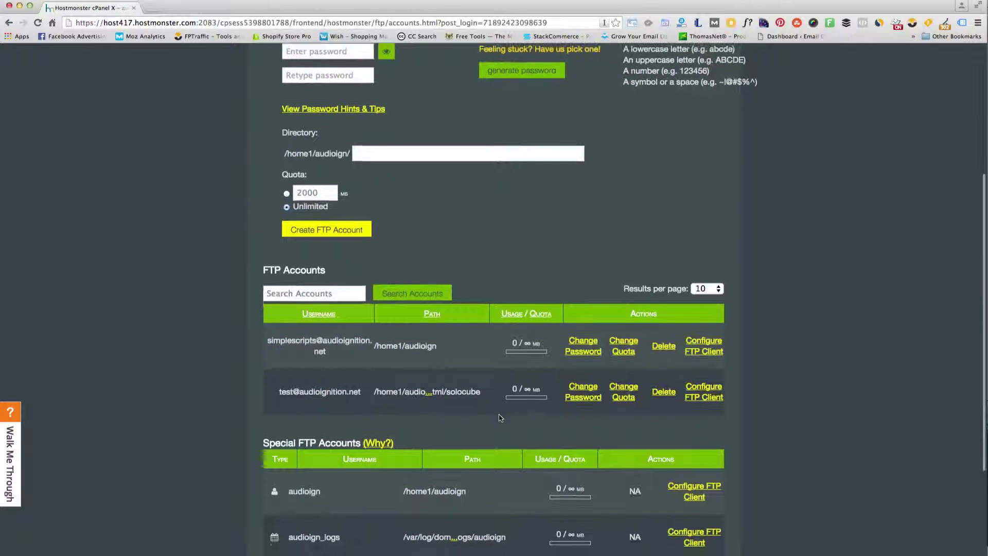
scroll(499, 417, down, 2)
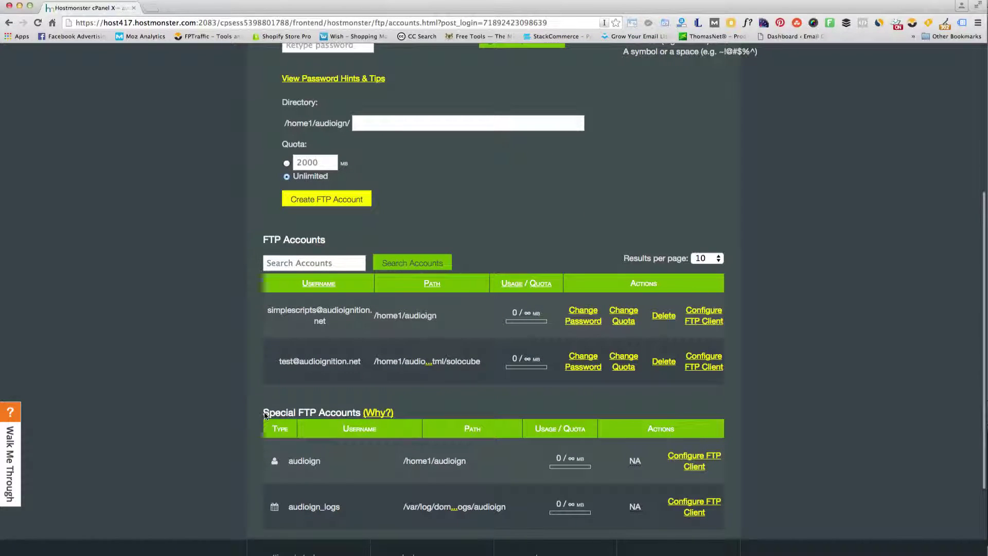
drag(261, 412, 357, 412)
click(326, 444)
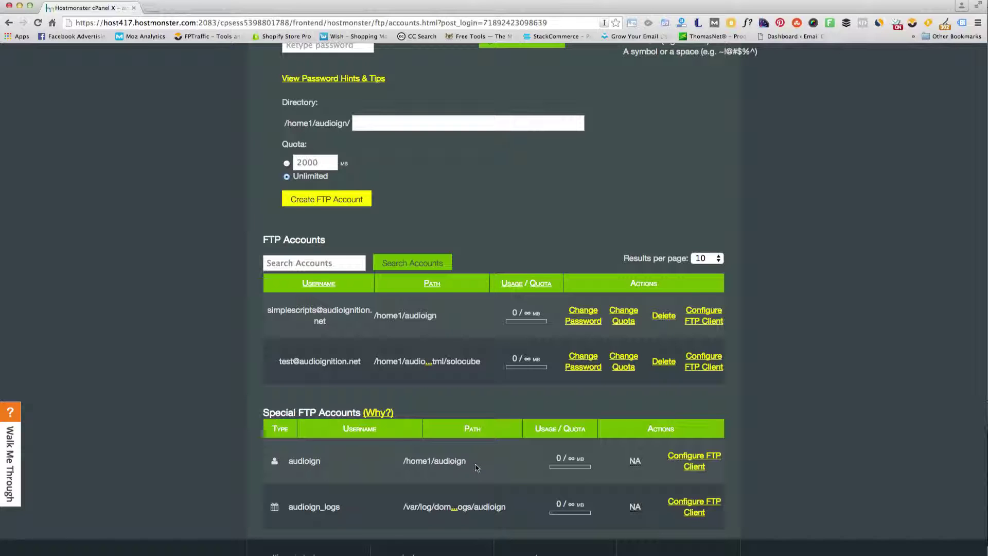
Show the main special account's FTP client settings, highlighting FTP port 21 and SFTP port 22.
click(695, 459)
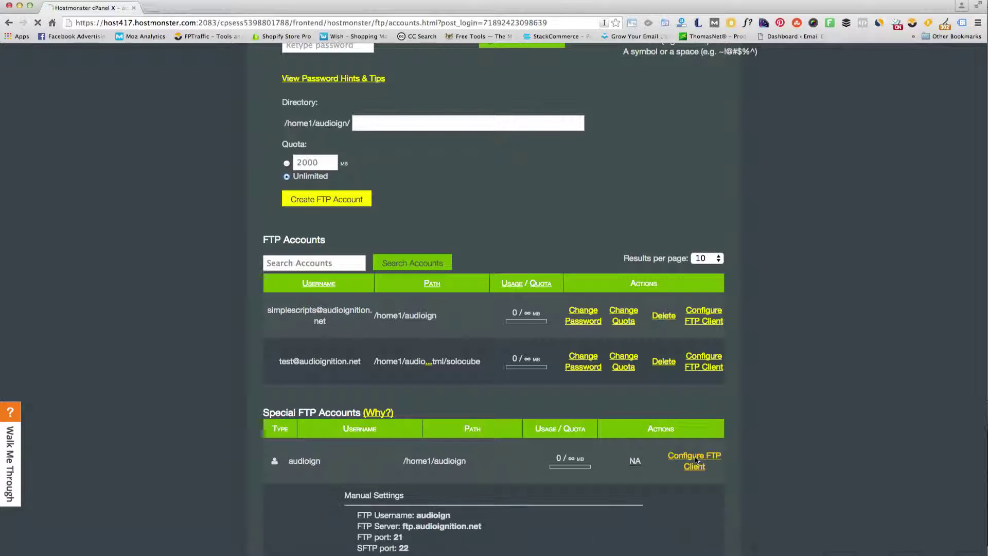
scroll(751, 461, down, 5)
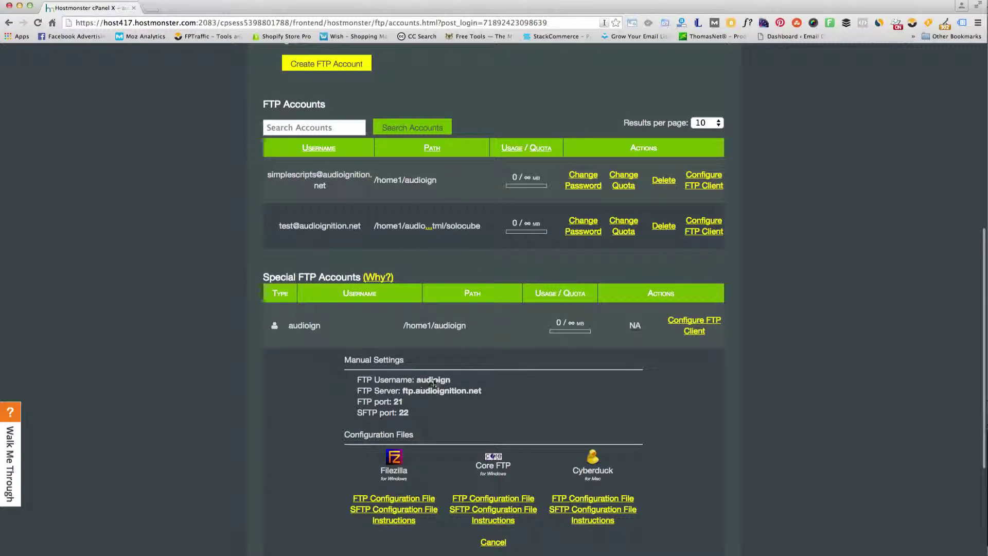
drag(405, 406, 361, 401)
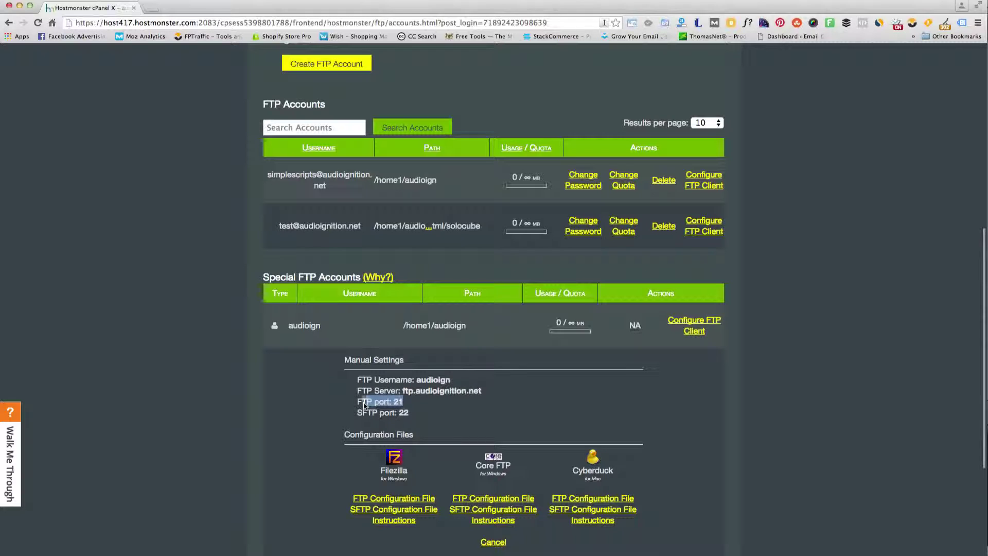
click(360, 416)
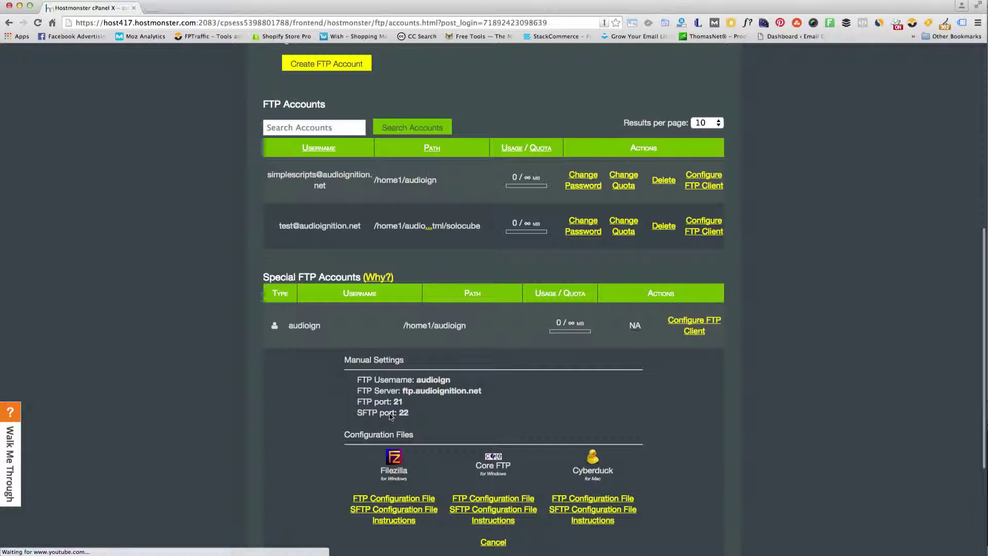
mouse_move(409, 414)
mouse_down()
mouse_move(363, 417)
mouse_move(410, 415)
mouse_up()
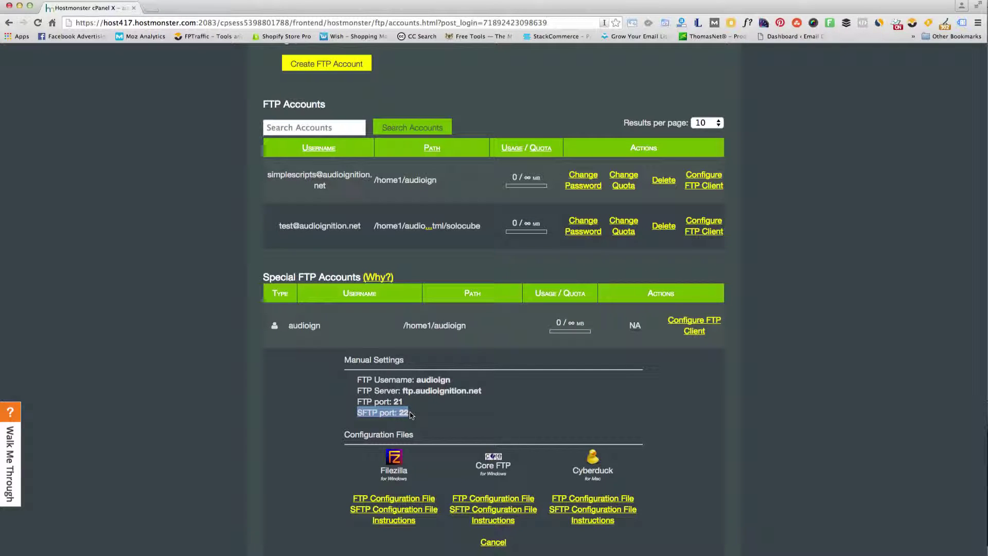
drag(410, 415, 401, 417)
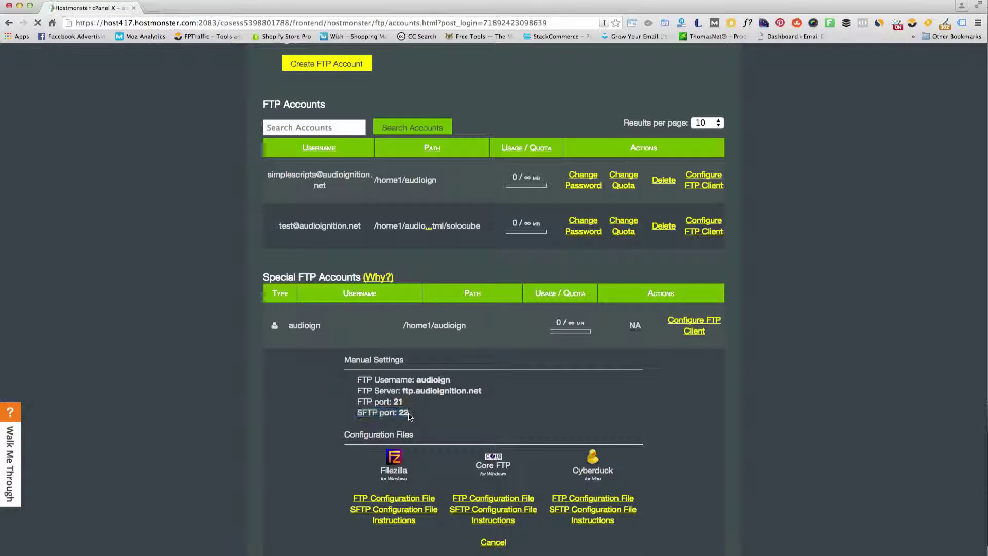
click(401, 416)
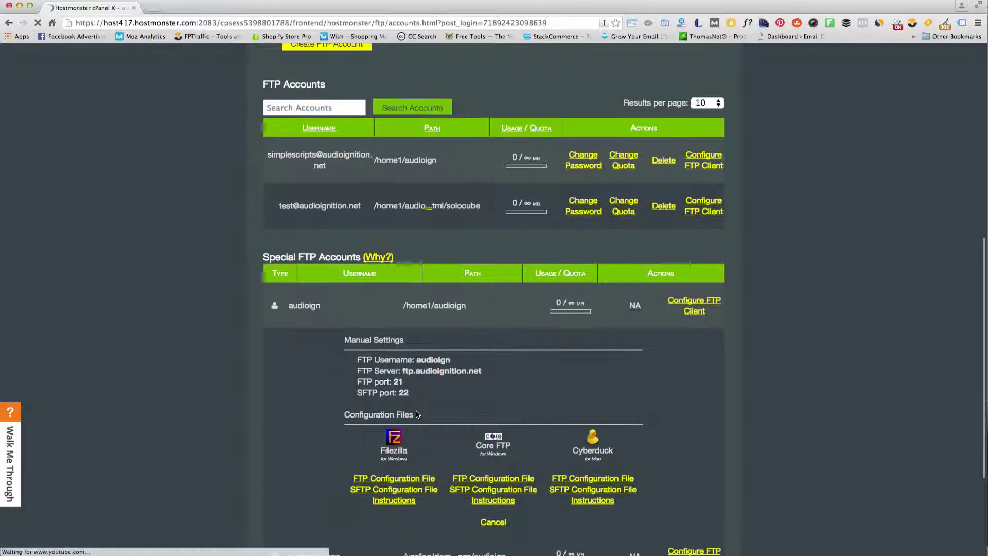
scroll(417, 412, down, 1)
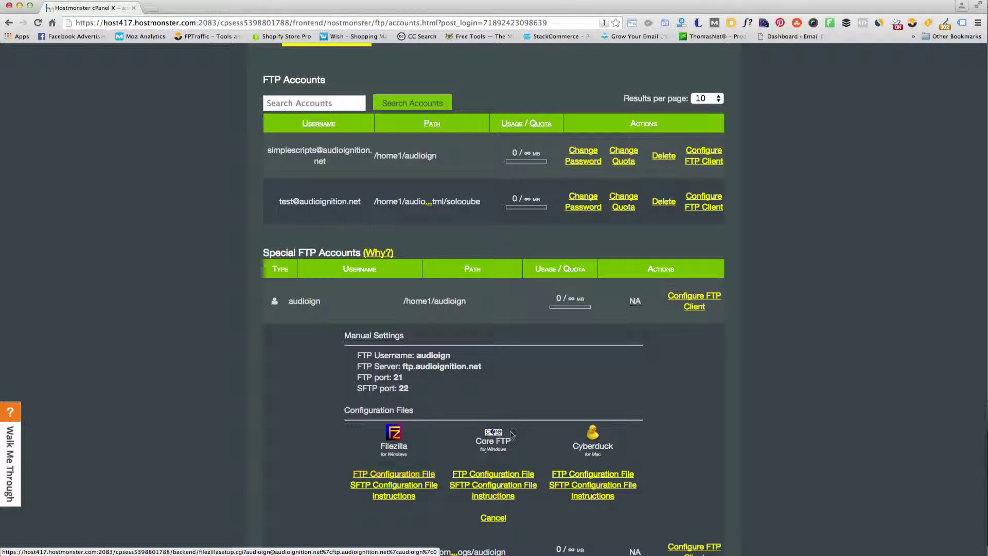
Highlight server ftp.audioignition.net, FTP port 21 and SFTP port 22 in the manual settings.
double_click(433, 356)
drag(482, 367, 402, 370)
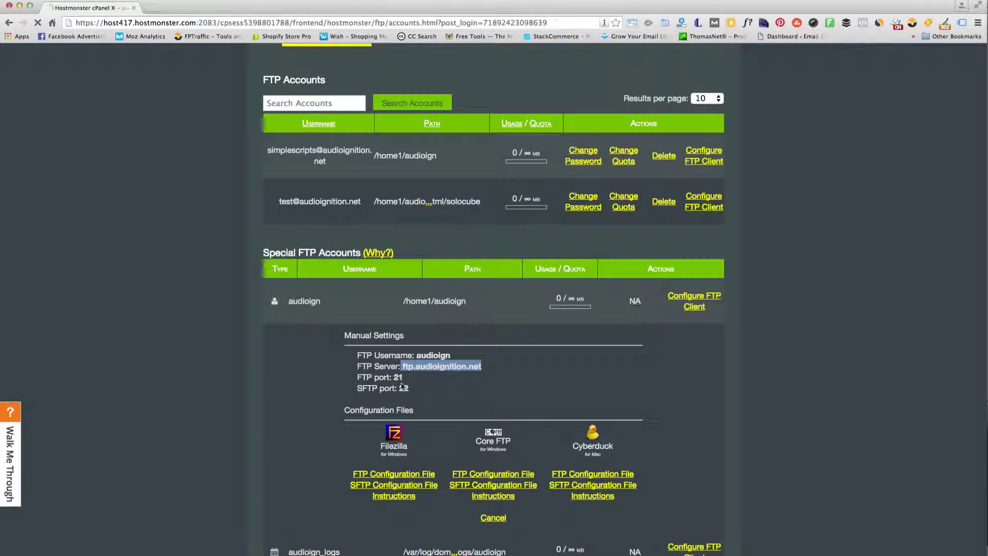
double_click(398, 377)
double_click(401, 390)
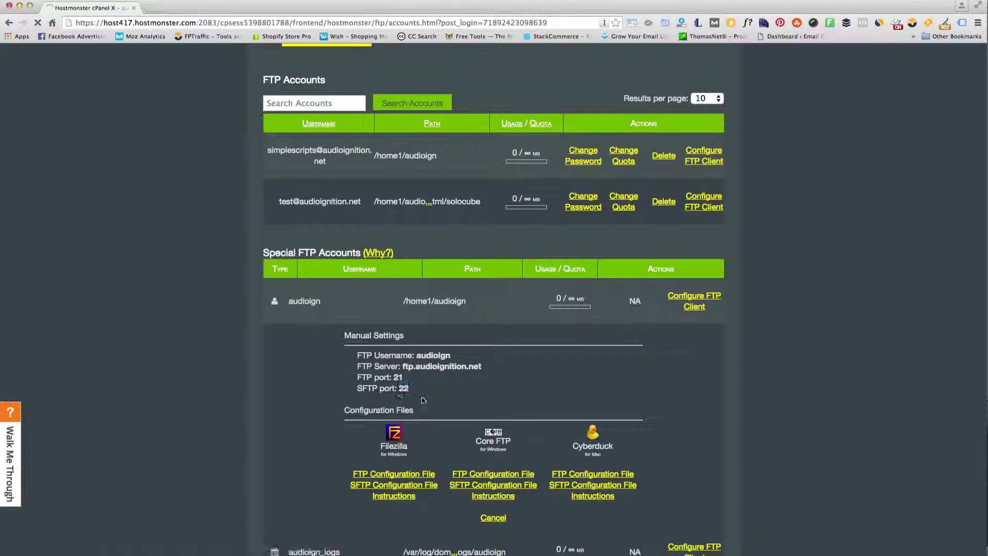
click(401, 391)
scroll(422, 392, up, 4)
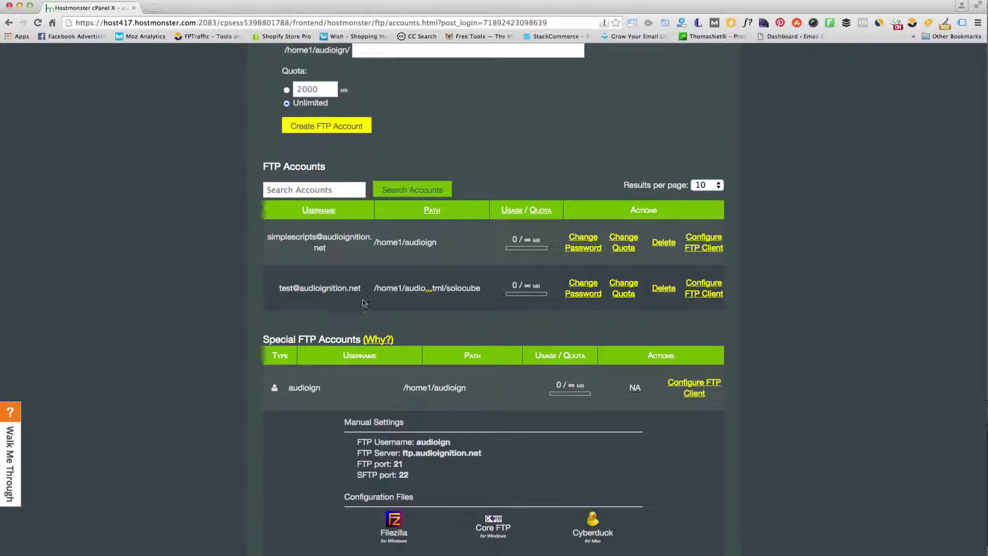
click(710, 295)
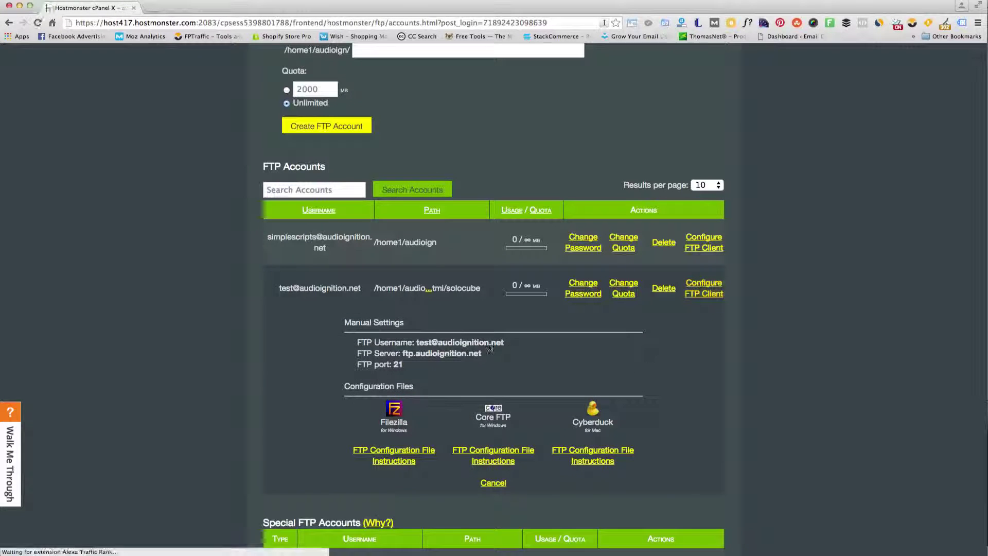
drag(511, 346, 418, 342)
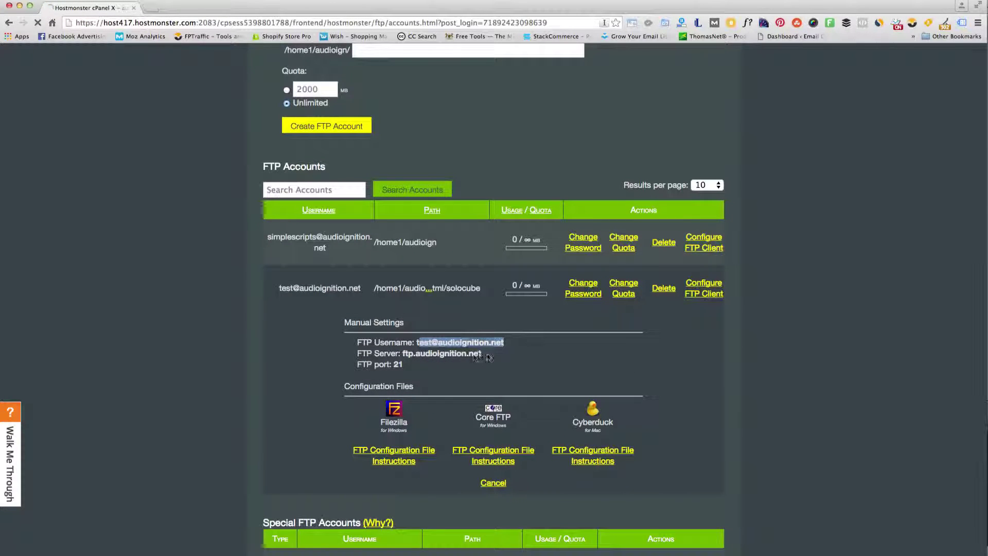
drag(481, 355, 455, 355)
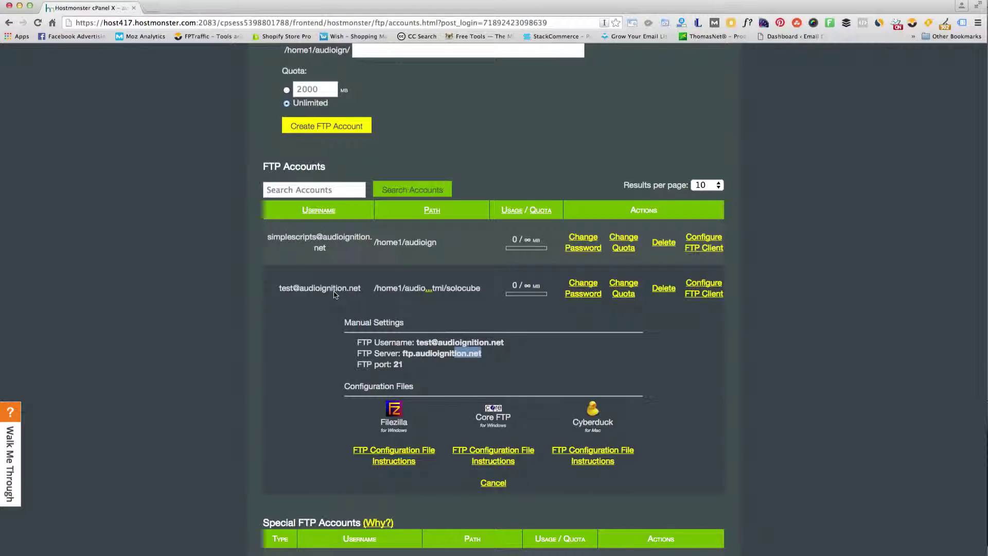
click(498, 369)
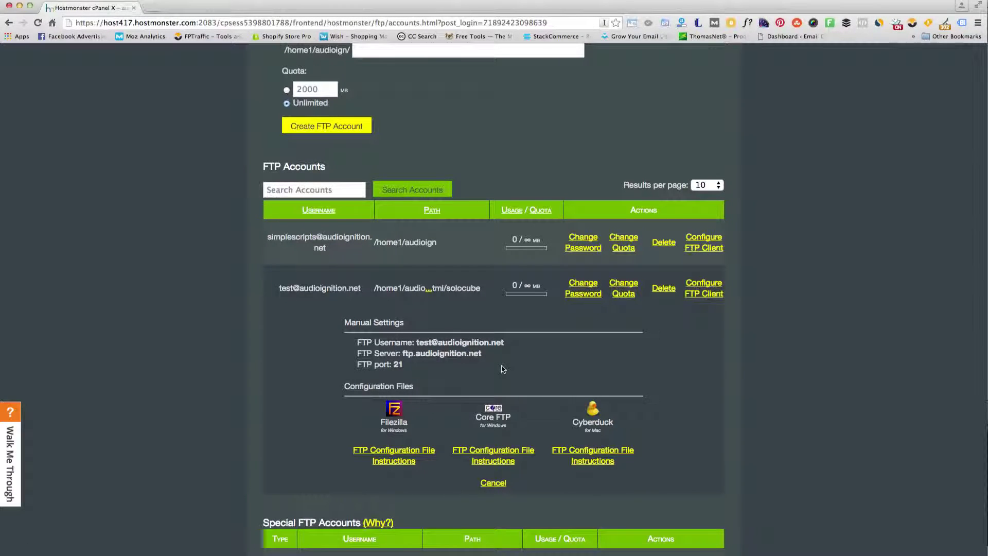